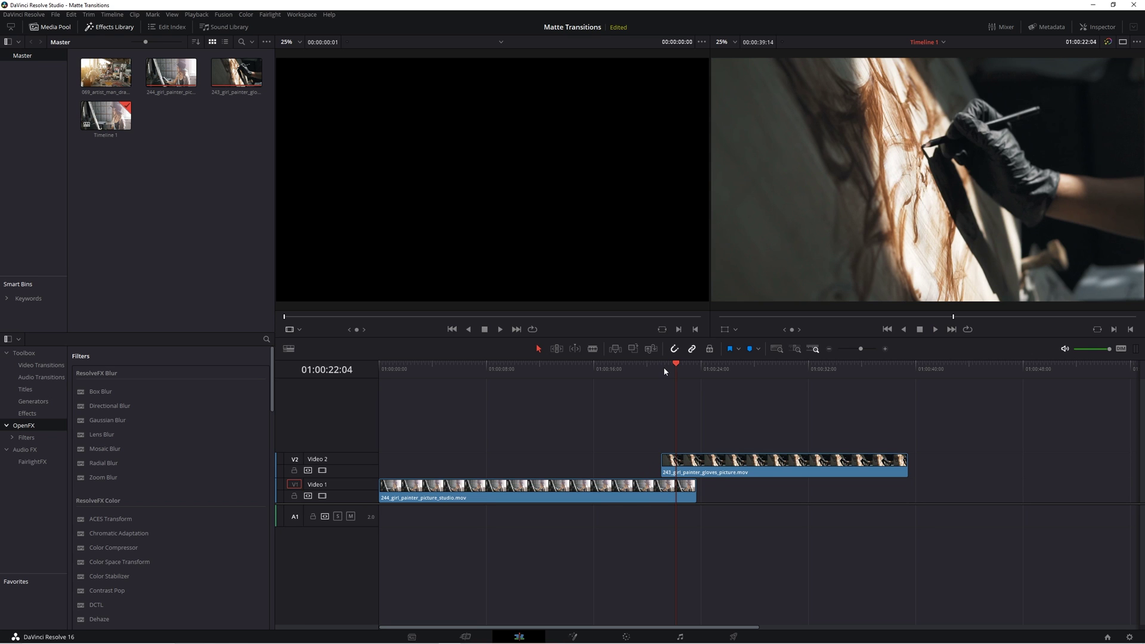
Preview Transition 01.mp4 in Media Storage and add it to the Media Pool as a matte
left_click_drag(664, 371, 687, 372)
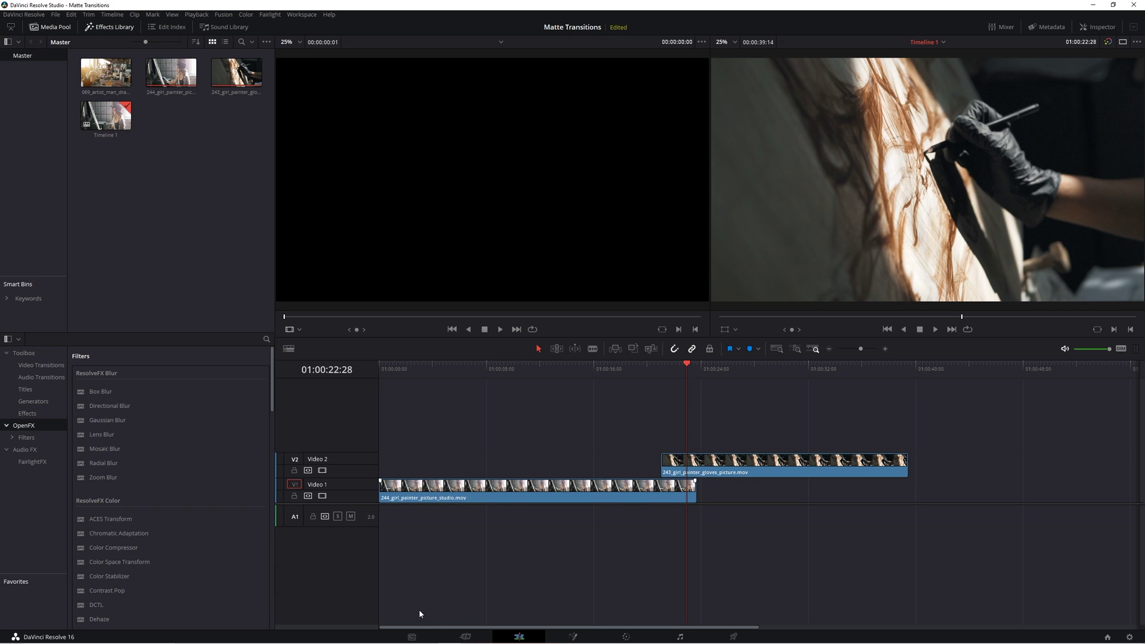
left_click(411, 637)
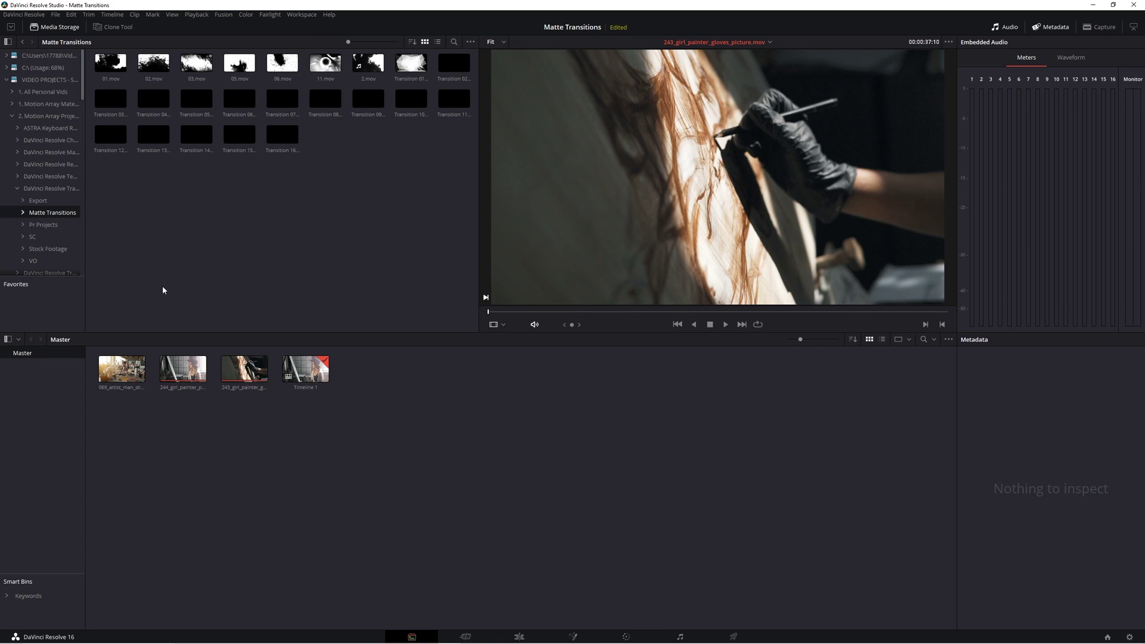
left_click(406, 67)
key("space")
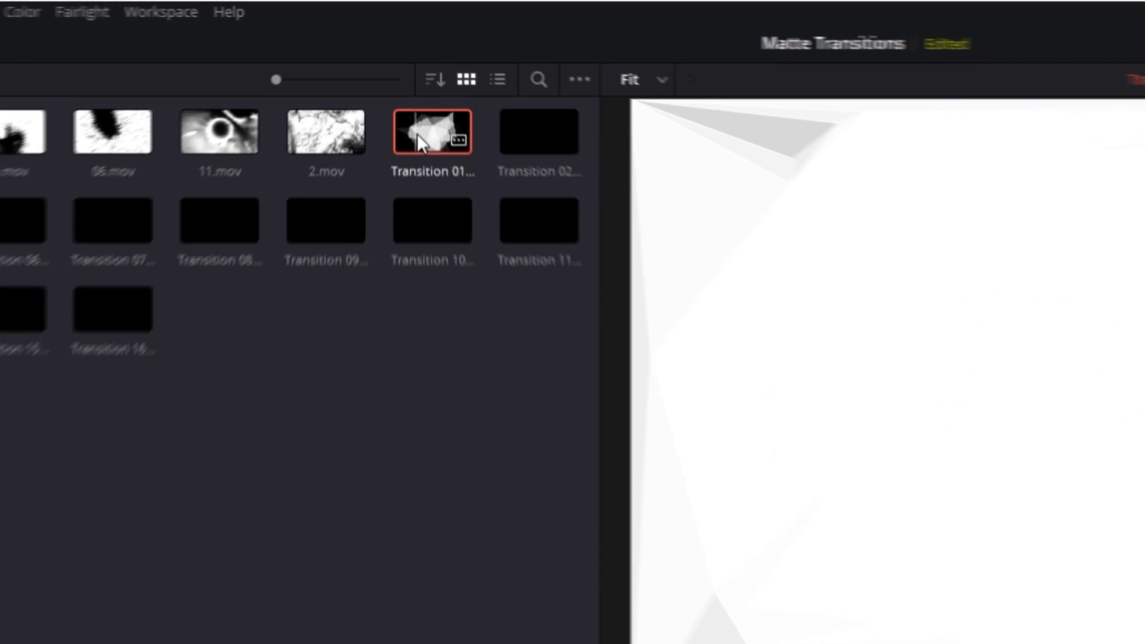
right_click(404, 64)
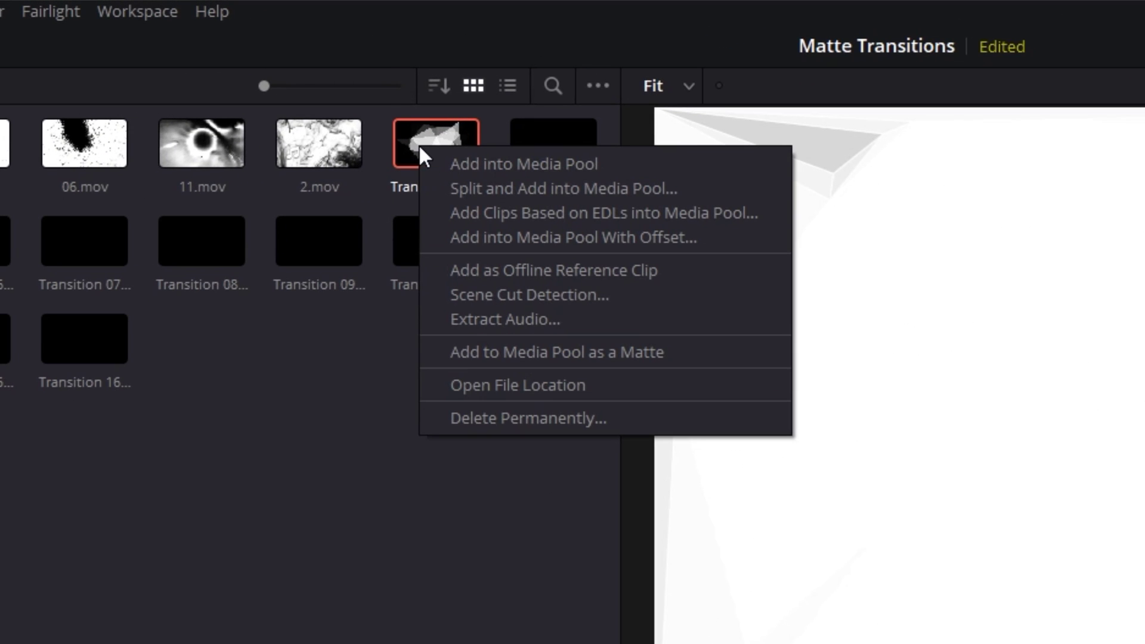
left_click(517, 352)
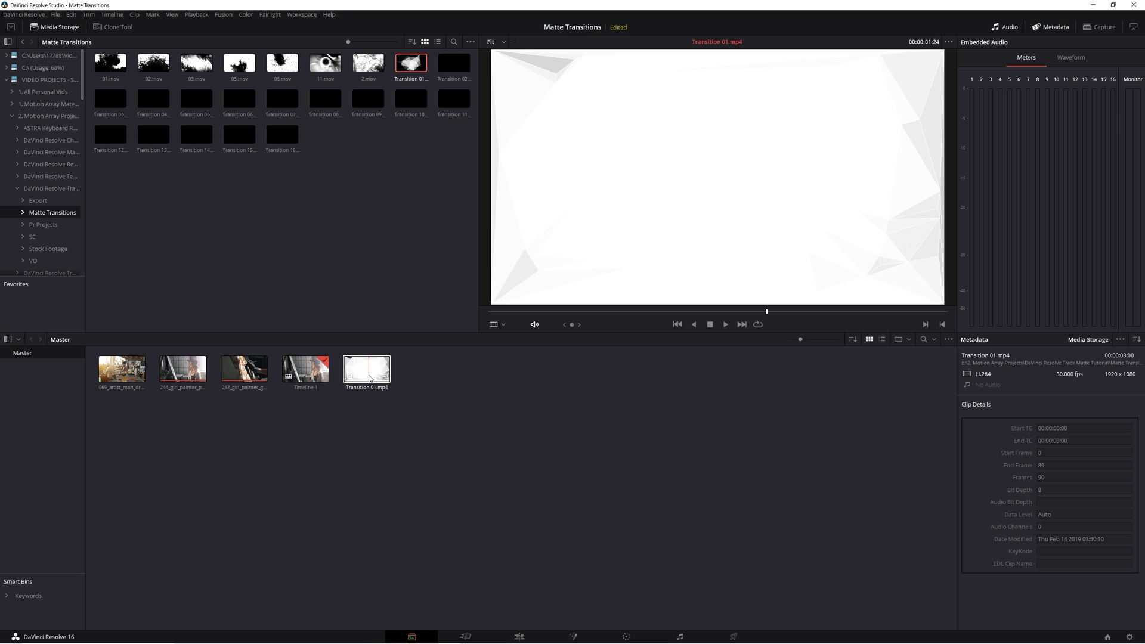
left_click(520, 637)
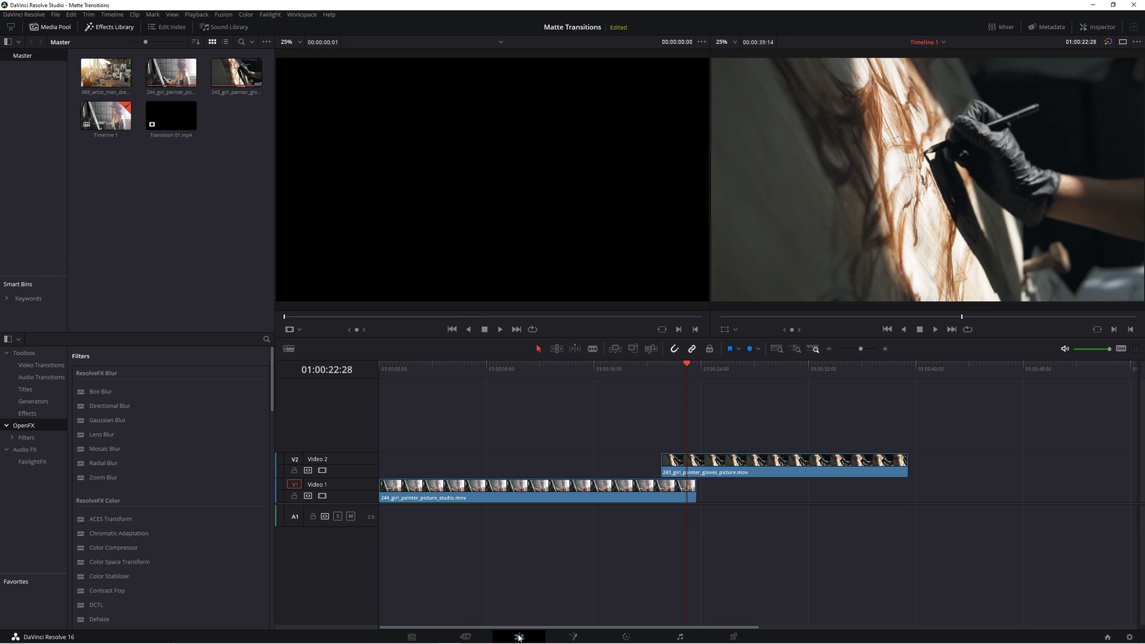
left_click_drag(683, 366, 642, 389)
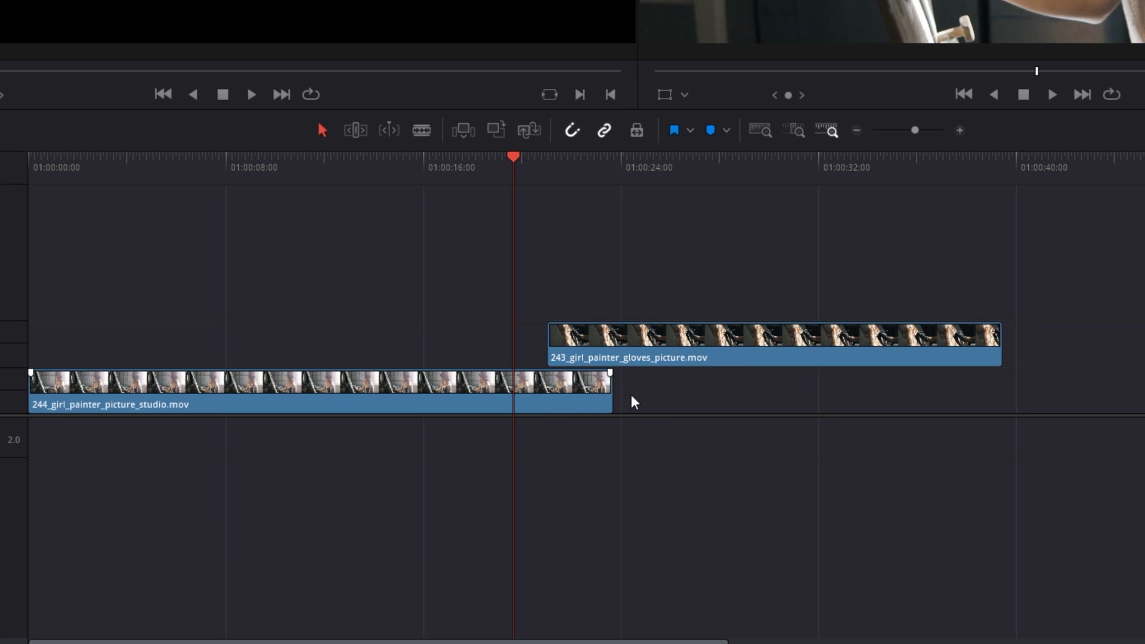
mouse_move(606, 393)
left_mouse_down()
mouse_move(568, 395)
mouse_move(611, 392)
left_mouse_up()
mouse_move(554, 341)
left_mouse_down()
mouse_move(582, 338)
mouse_move(545, 336)
left_mouse_up()
left_click_drag(549, 166, 579, 177)
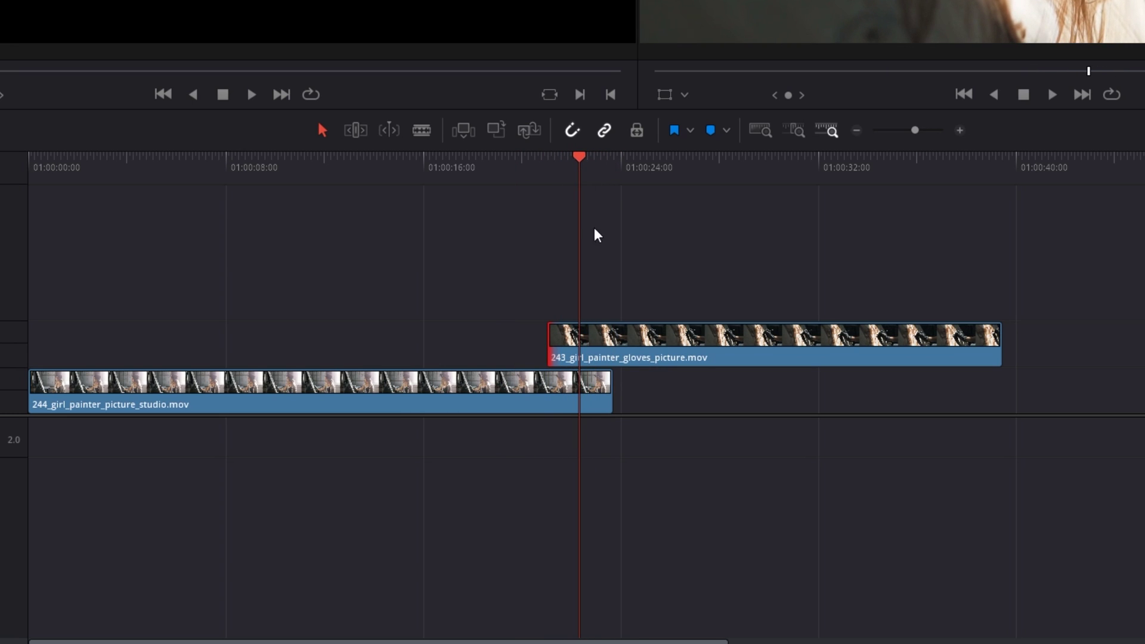
left_click(656, 342)
left_click(661, 344)
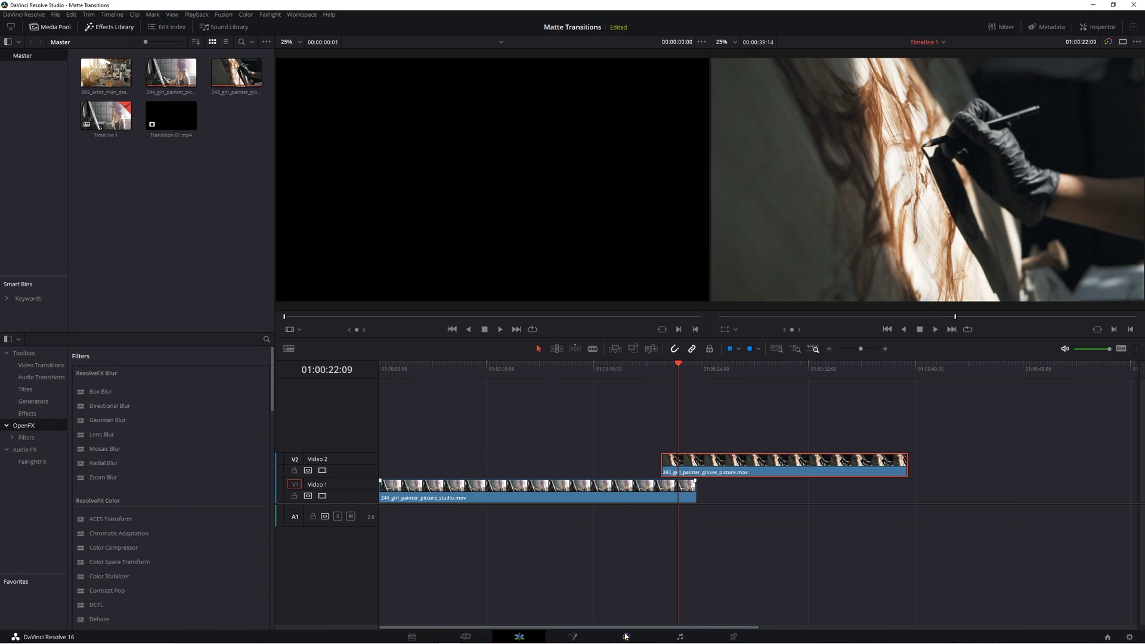
On the Color page, add Transition 01.mp4 as an Ext. Matte to node 01 and place it below
left_click(625, 636)
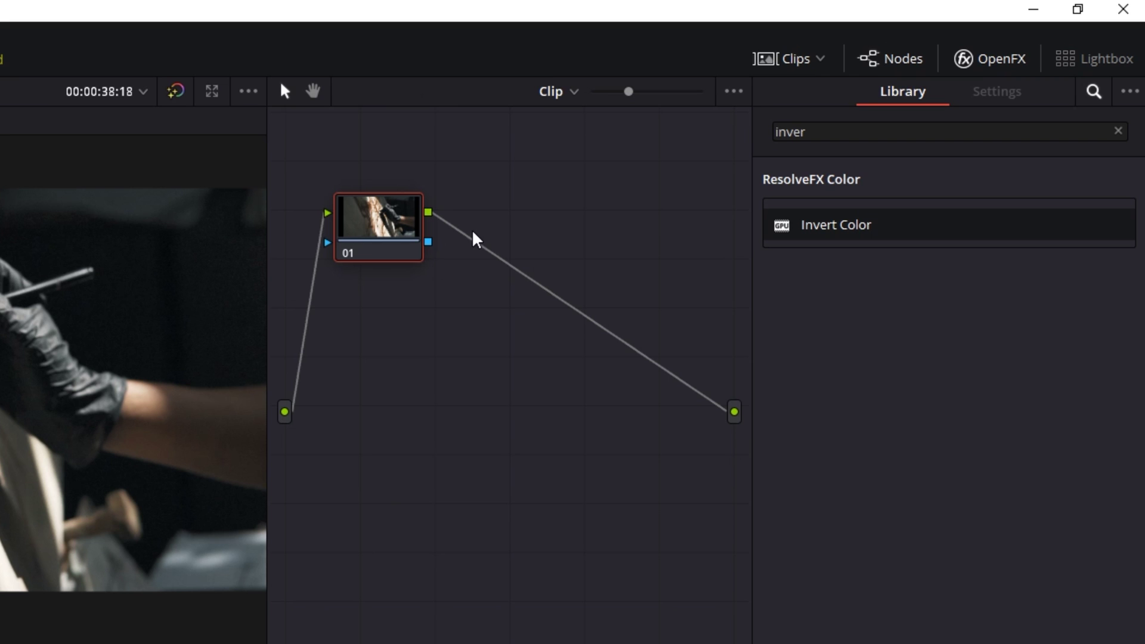
left_click(893, 60)
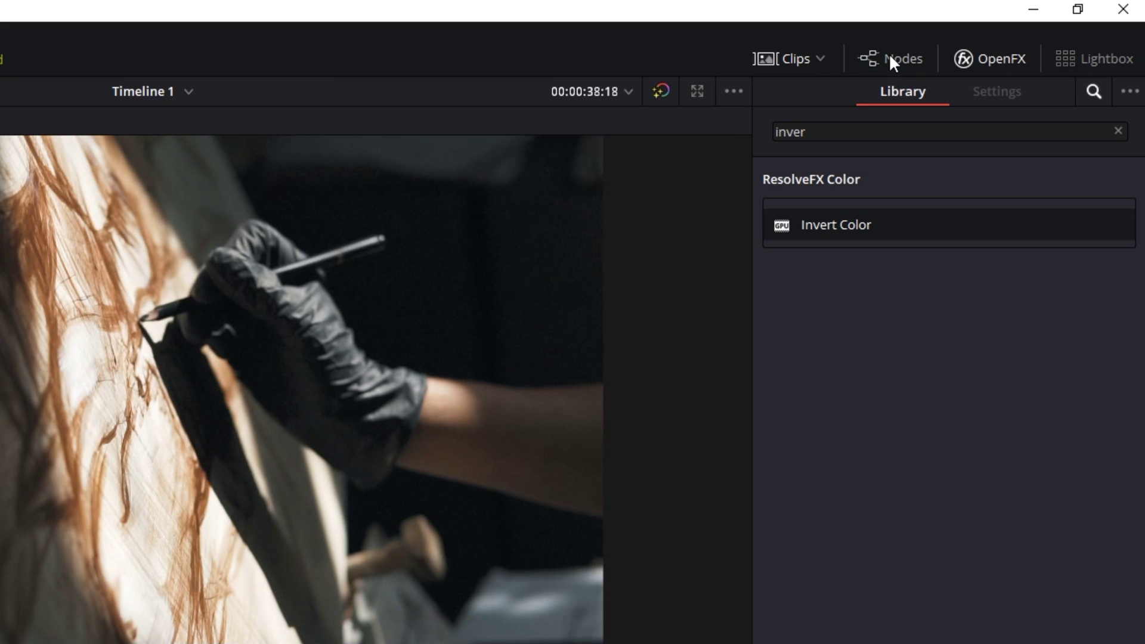
left_click(891, 59)
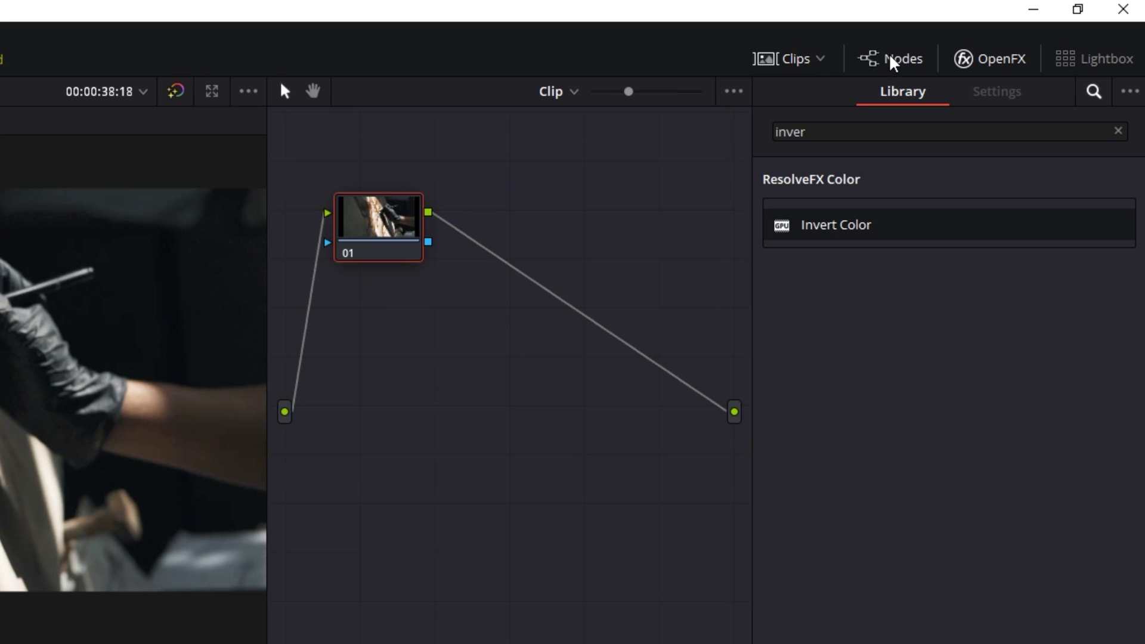
right_click(406, 231)
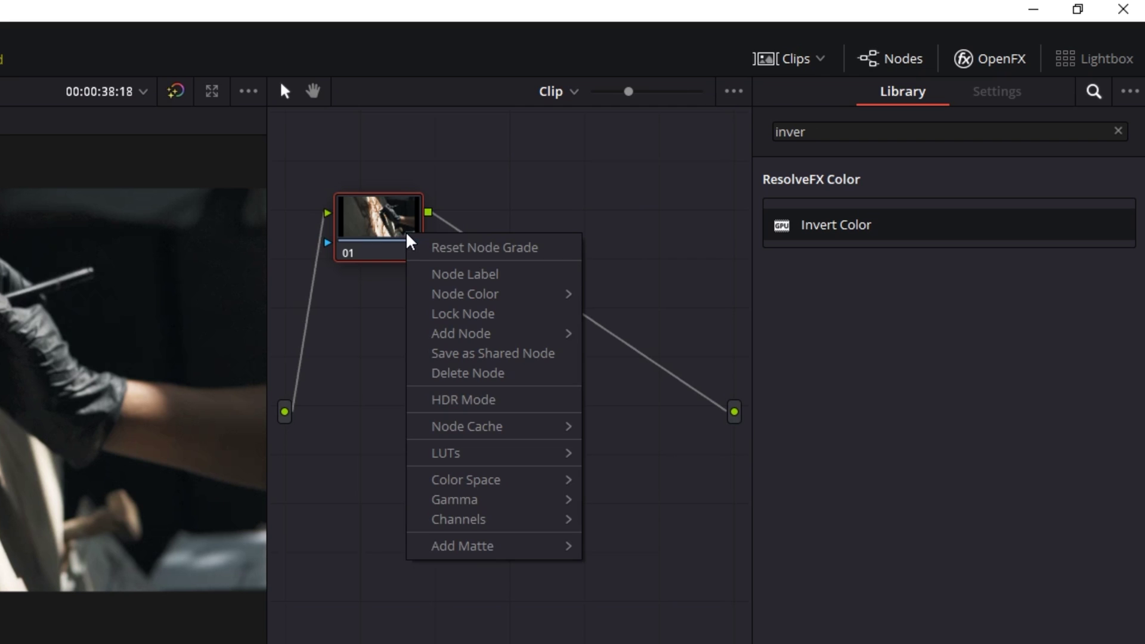
mouse_move(453, 513)
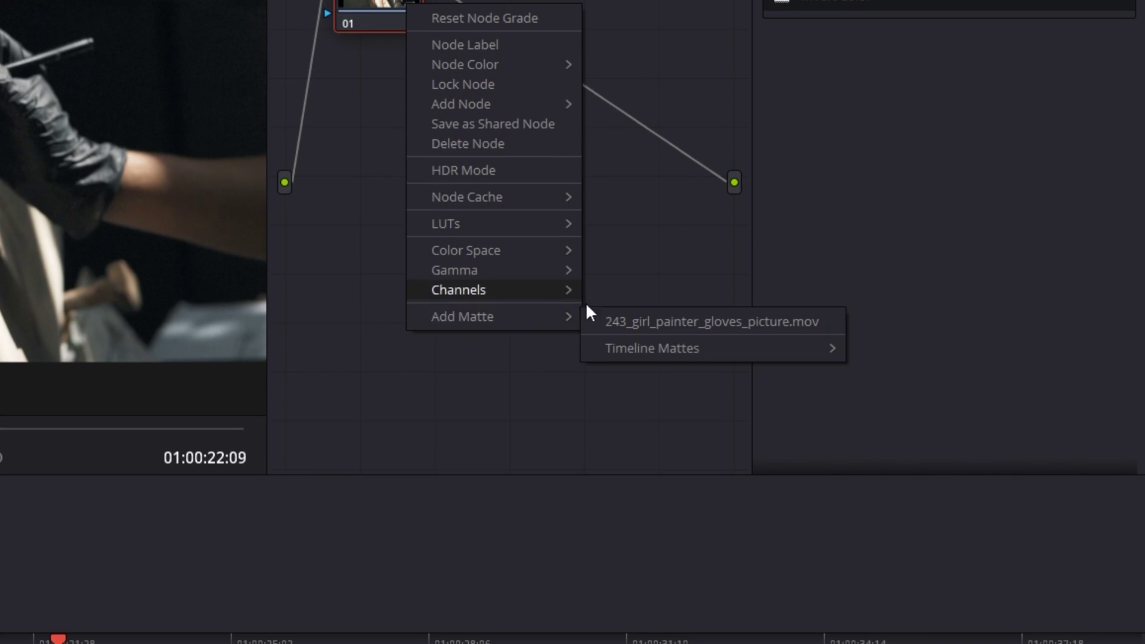
mouse_move(646, 348)
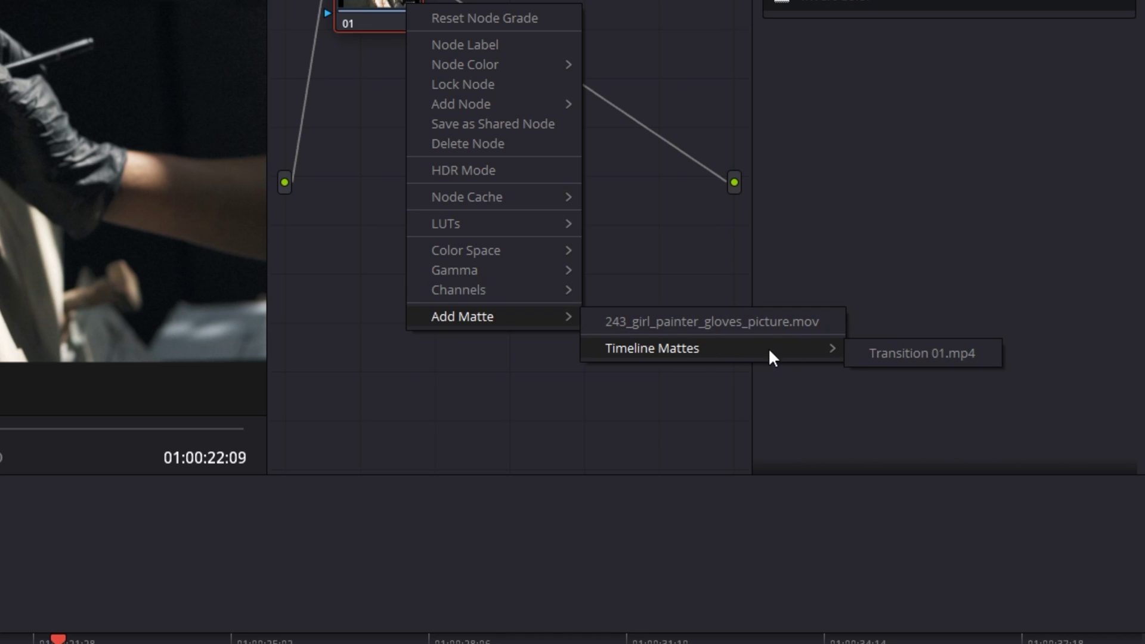
left_click(902, 352)
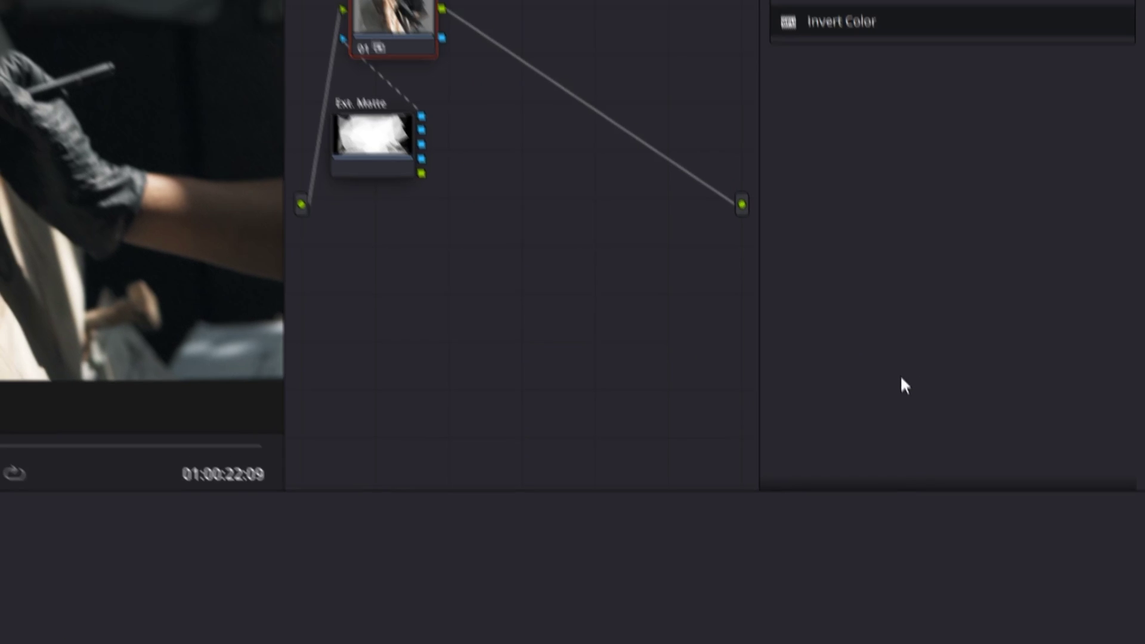
left_click_drag(472, 272, 493, 300)
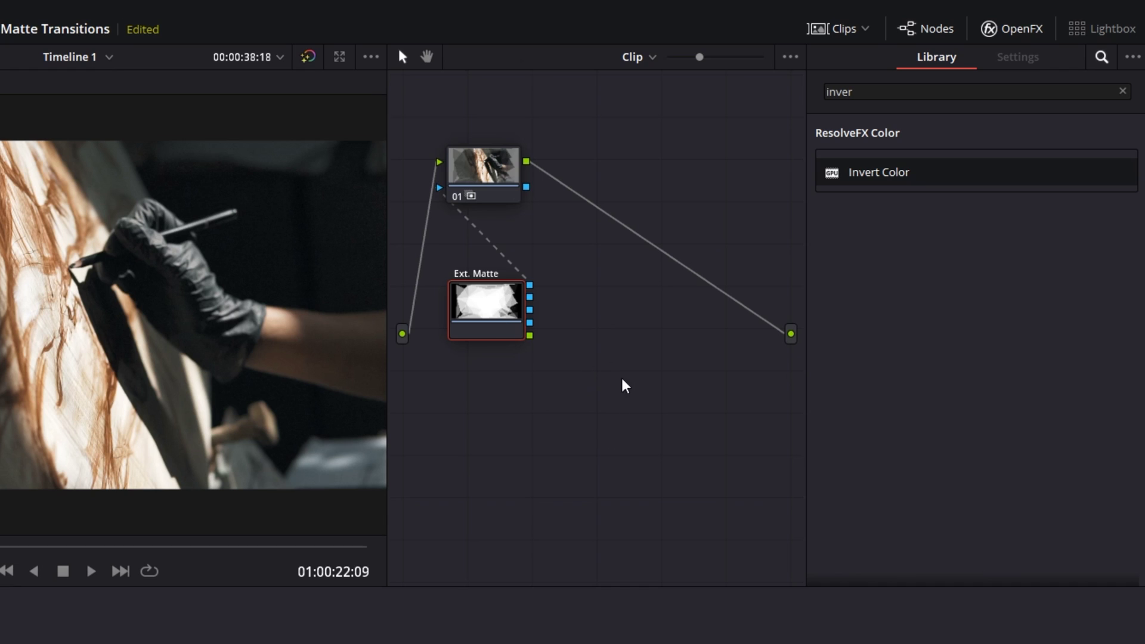
Add an alpha output to the gloves clip's node graph and preview the polygon matte transition
right_click(607, 420)
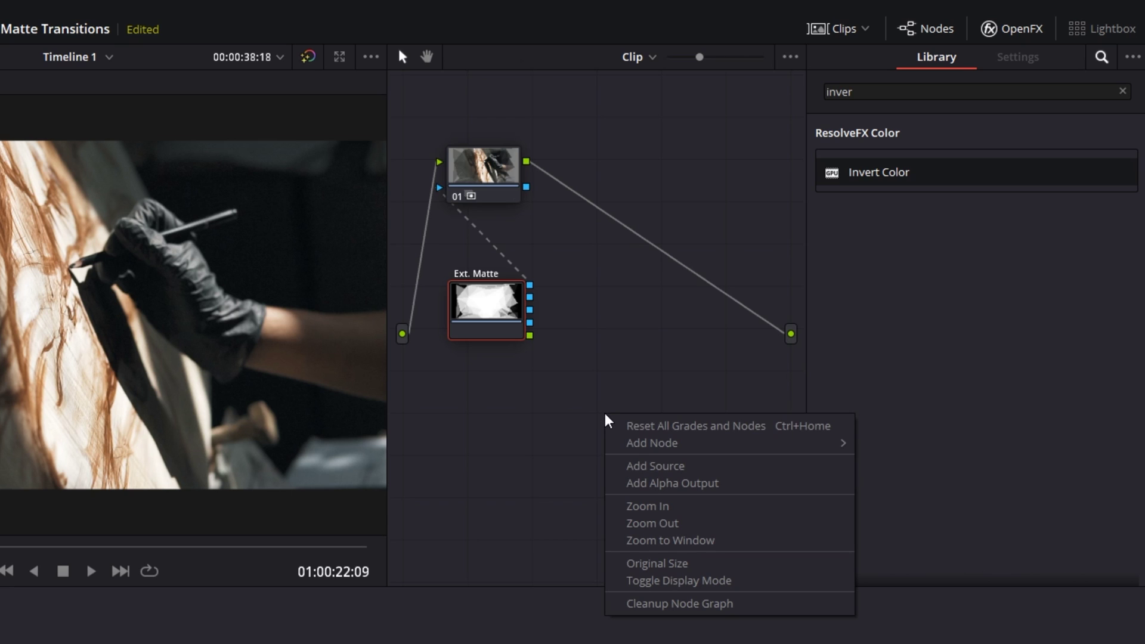
left_click(653, 485)
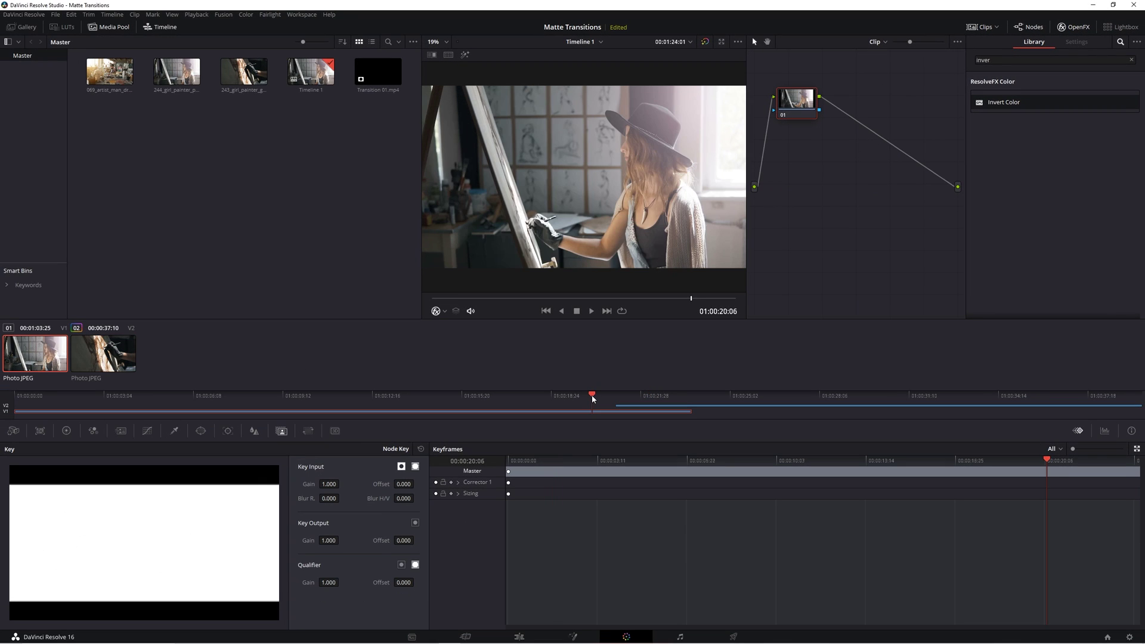
key("space")
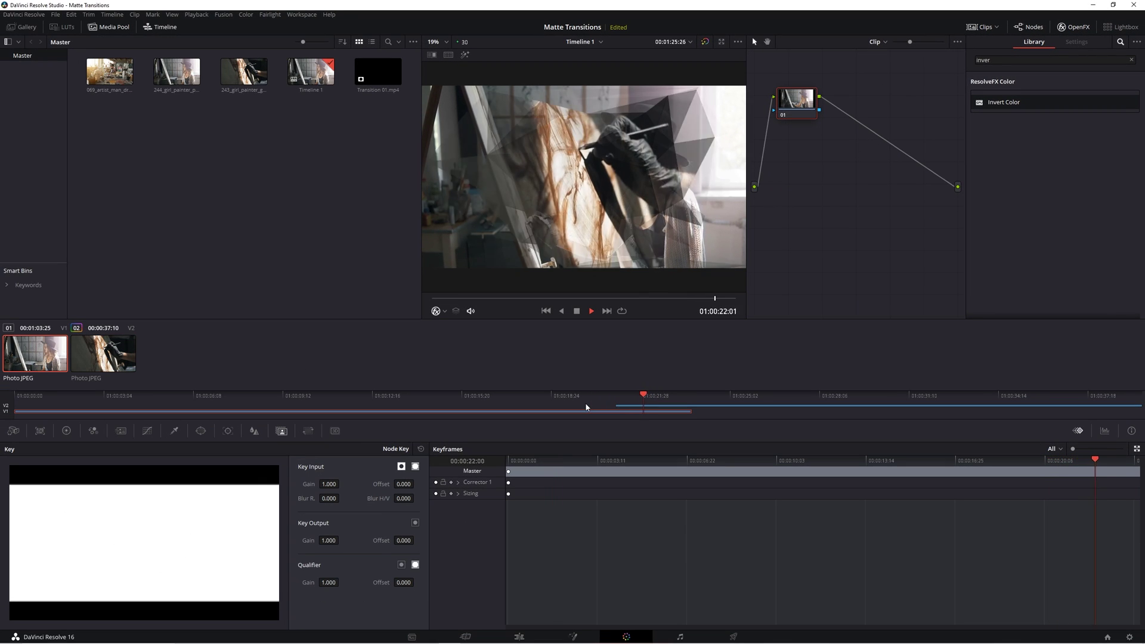
left_click(656, 407)
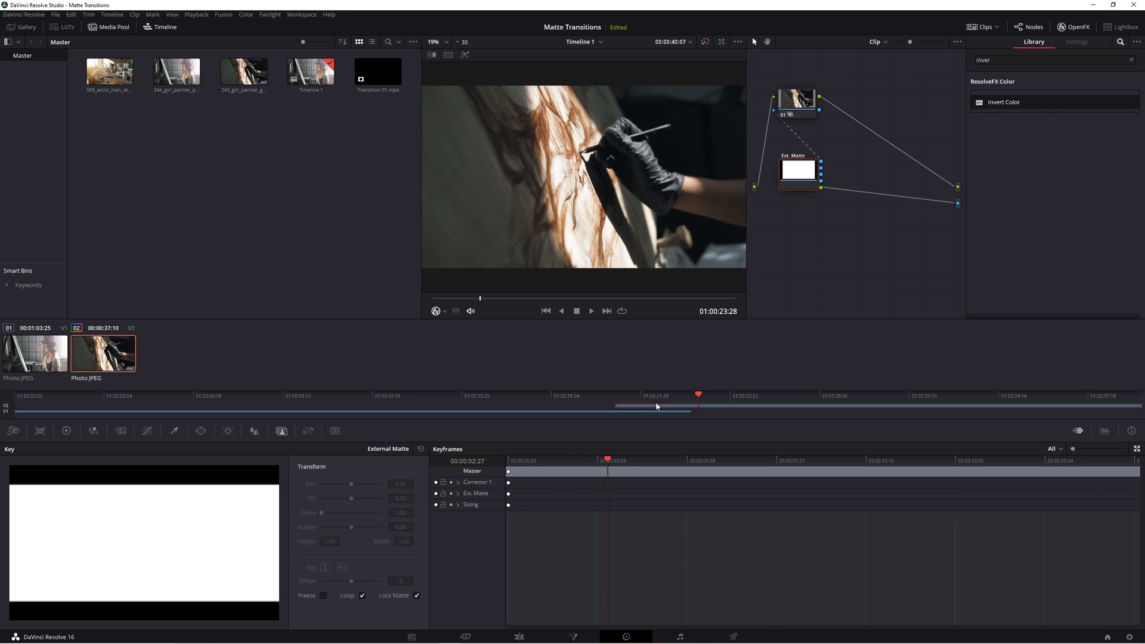
left_click_drag(671, 398, 642, 402)
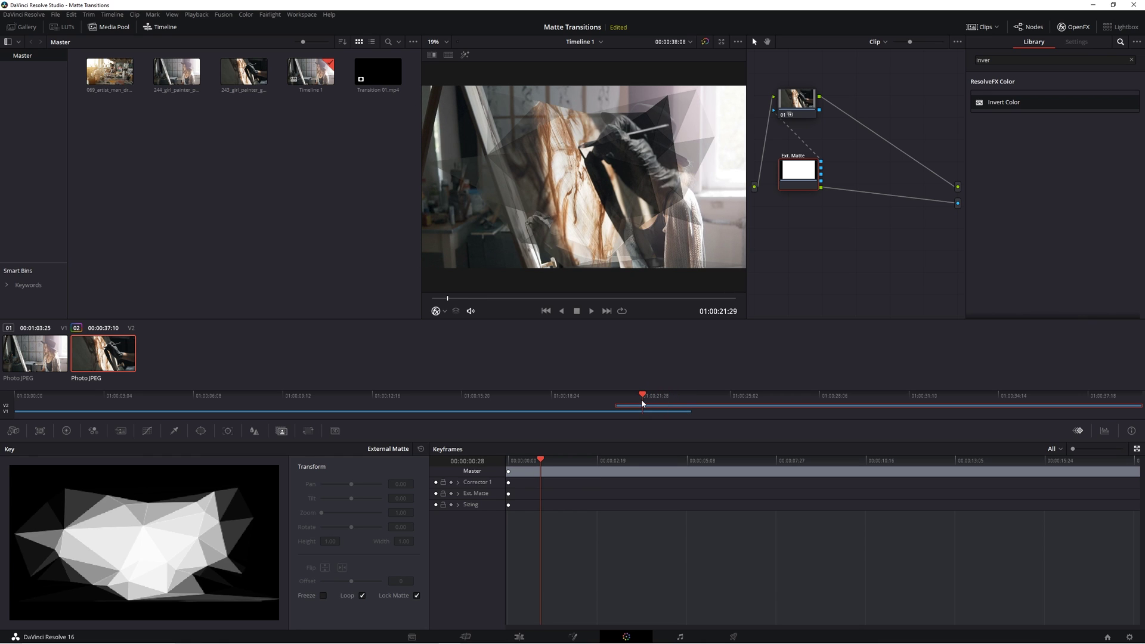
Add 2.mov and 11.mov from Media Storage into the Master bin, back on the Color page
left_click(413, 636)
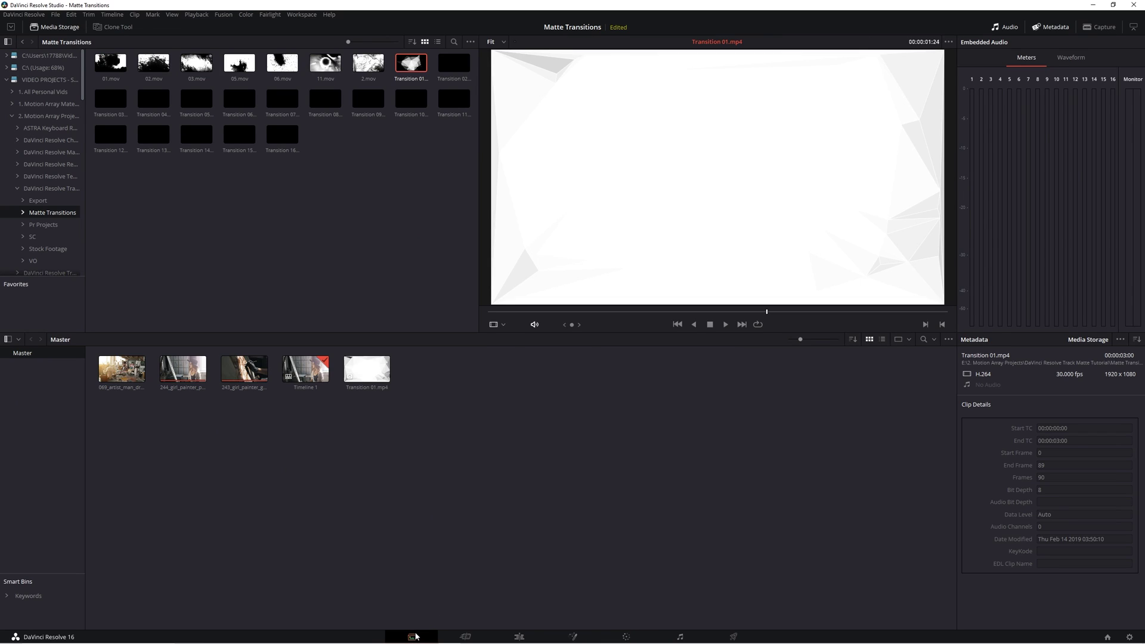
left_click(368, 64)
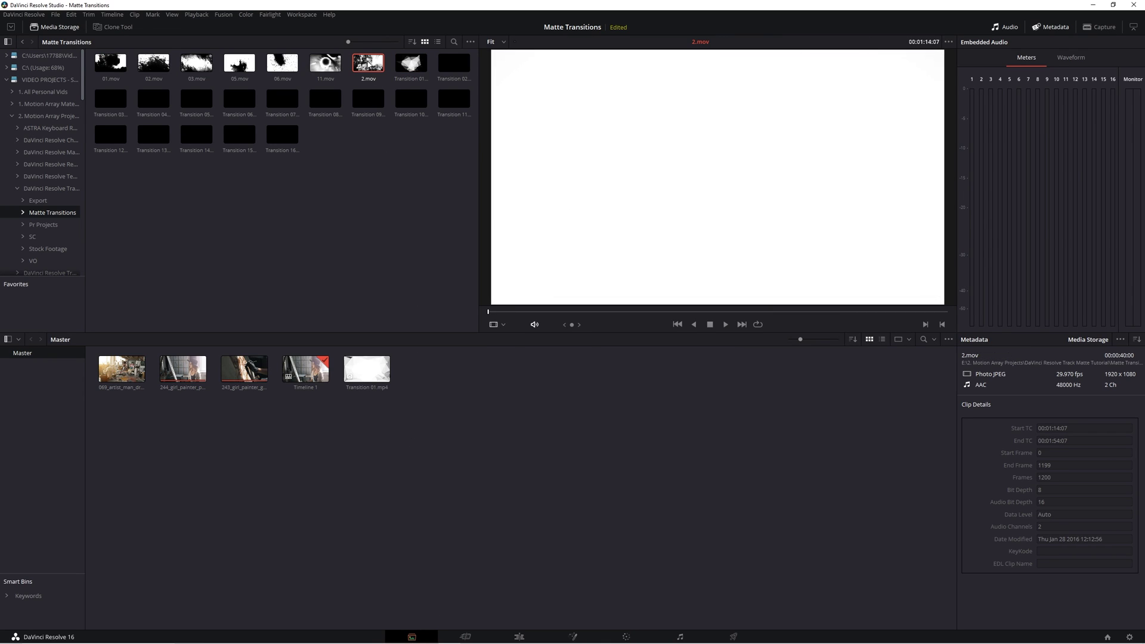
left_click(326, 63, "ctrl")
right_click(369, 66)
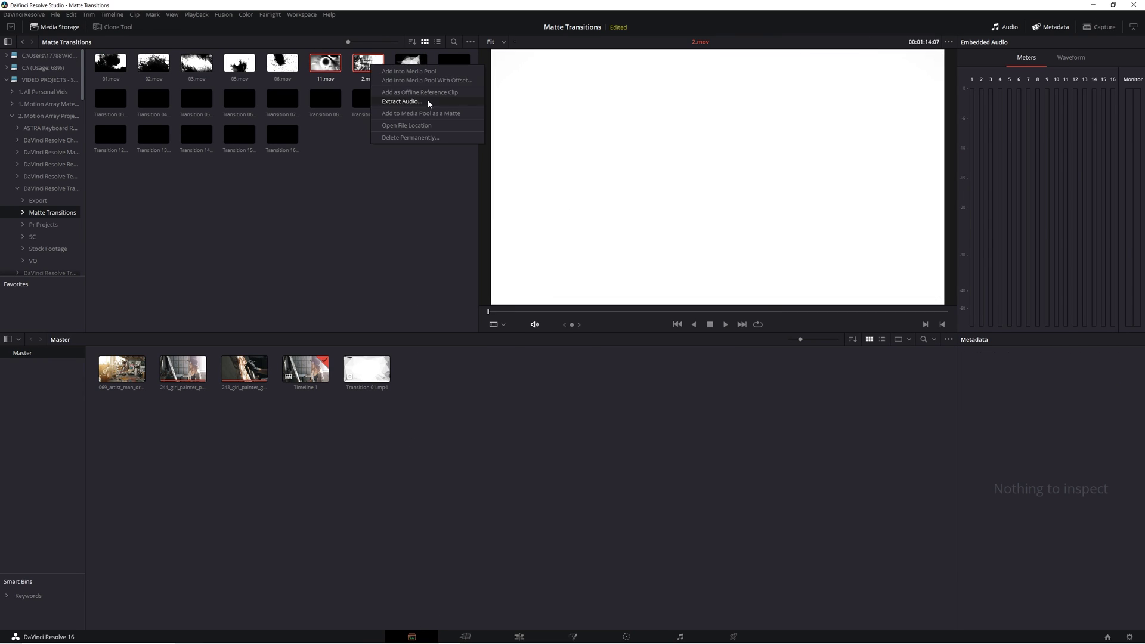
left_click(434, 115)
left_click(626, 636)
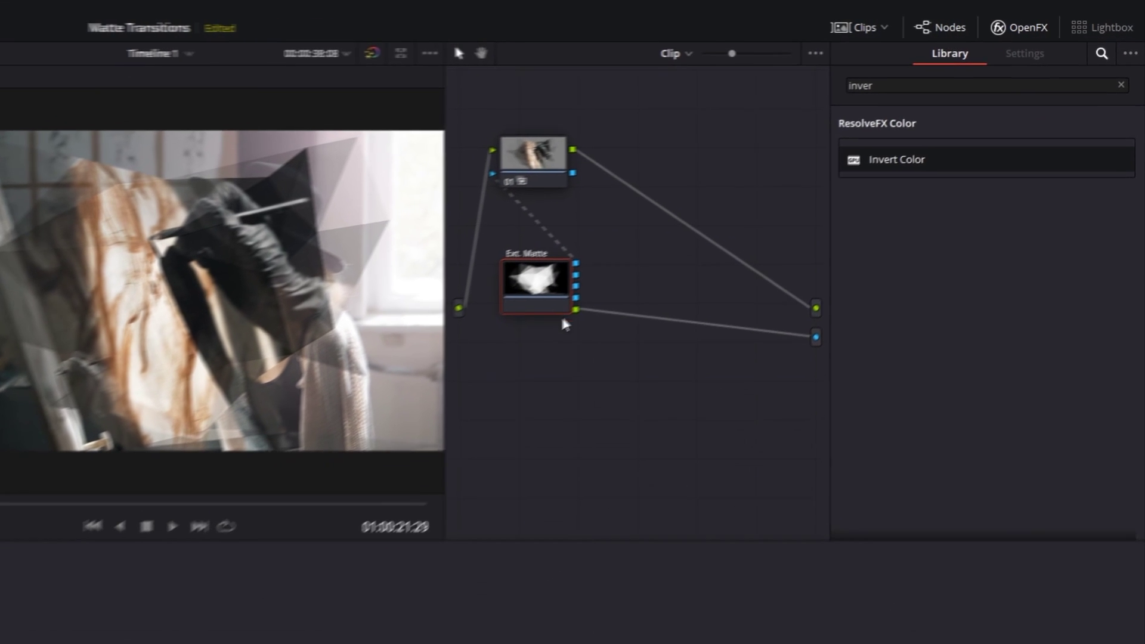
Switch the Ext. Matte node's source to the new ink-style timeline matte
right_click(537, 291)
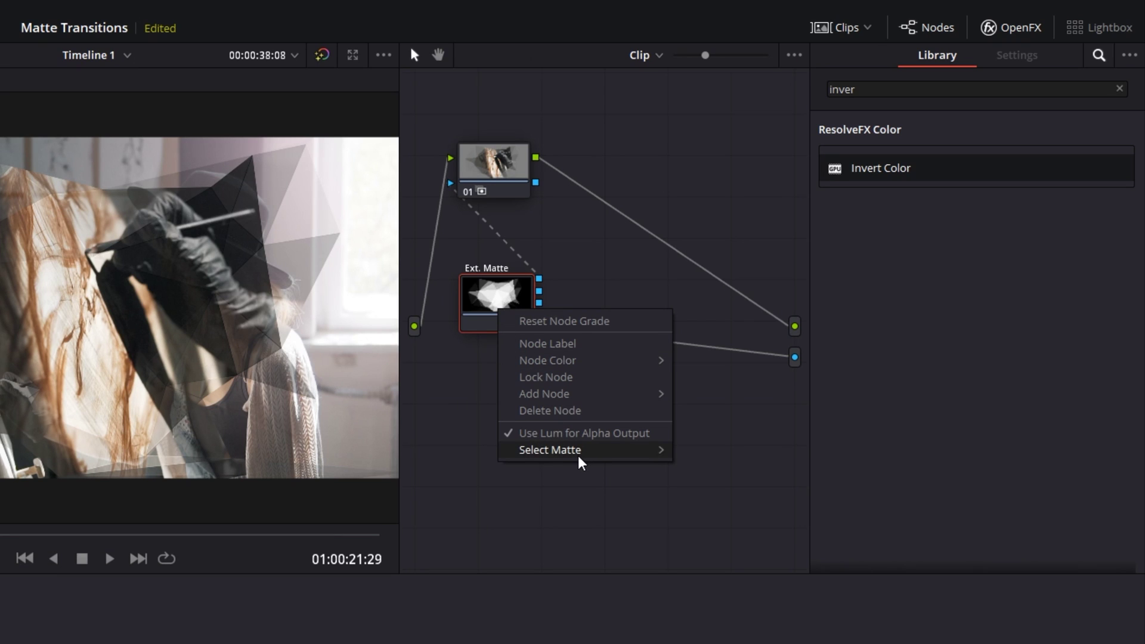
mouse_move(580, 453)
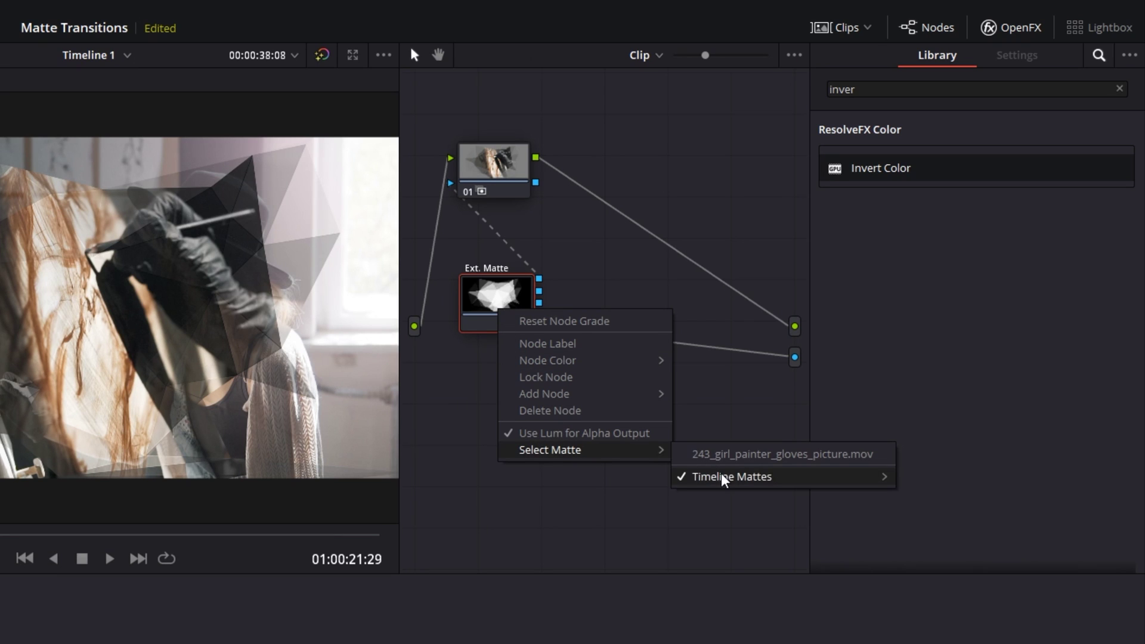
mouse_move(723, 478)
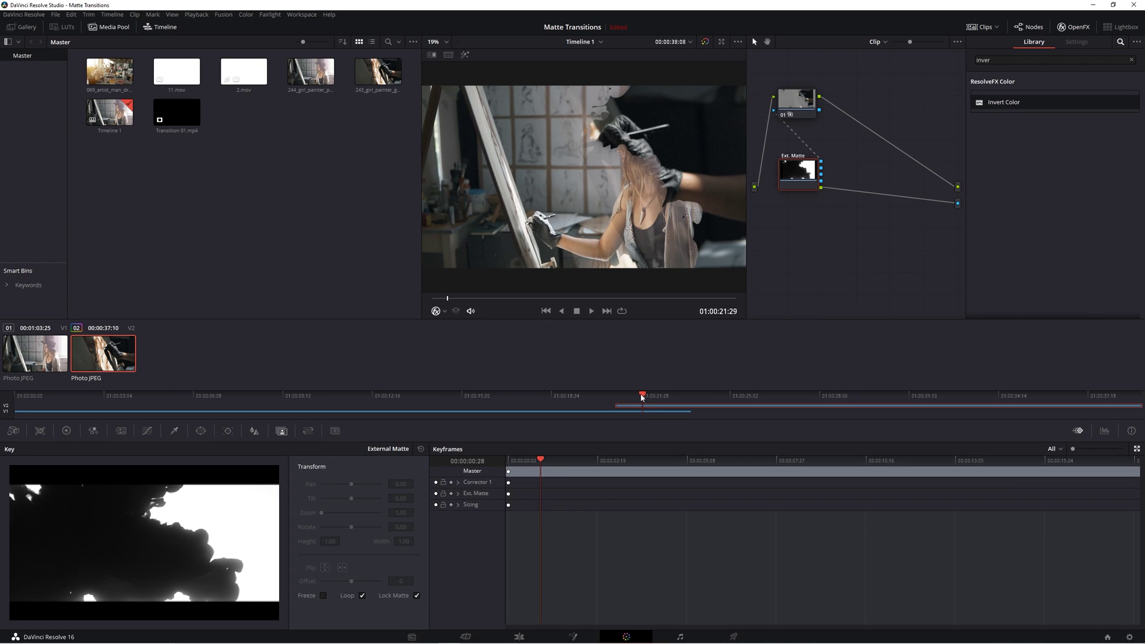
Scrub back and forth through the ink transition, then select the second clip on V2
left_click_drag(643, 396, 604, 408)
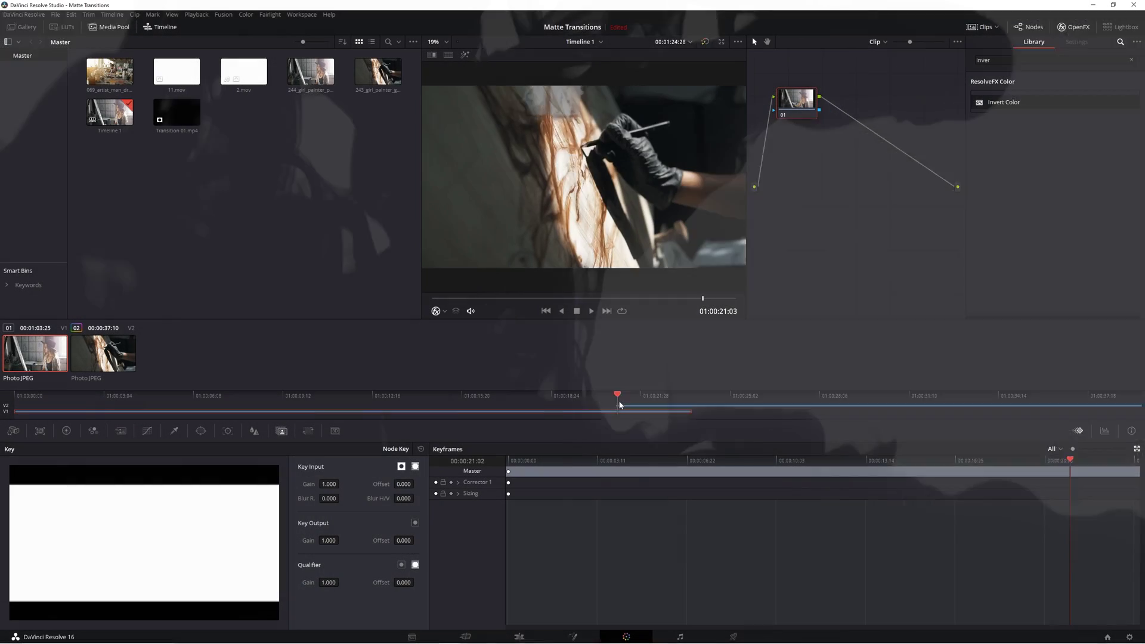
left_click_drag(625, 403, 591, 405)
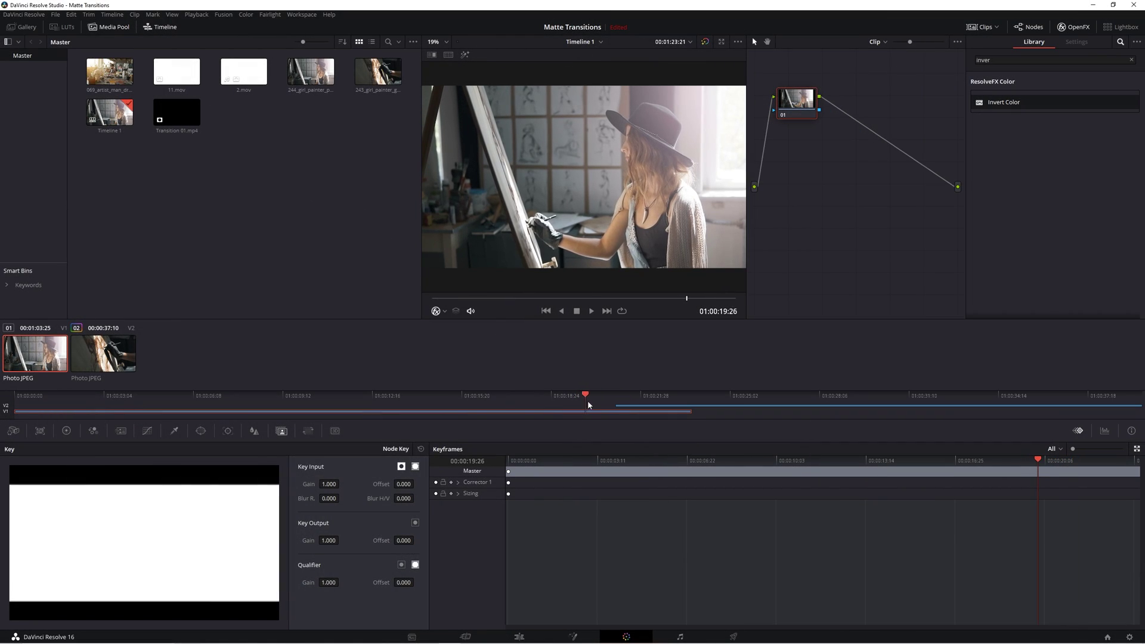
left_click_drag(616, 405, 650, 409)
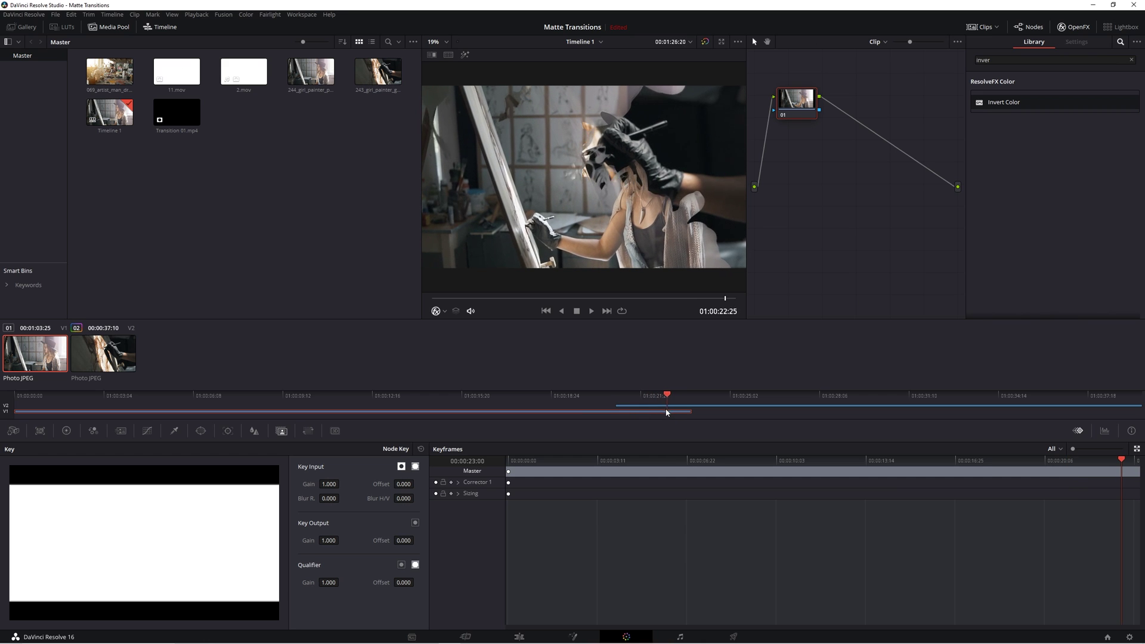
left_click_drag(666, 412, 605, 411)
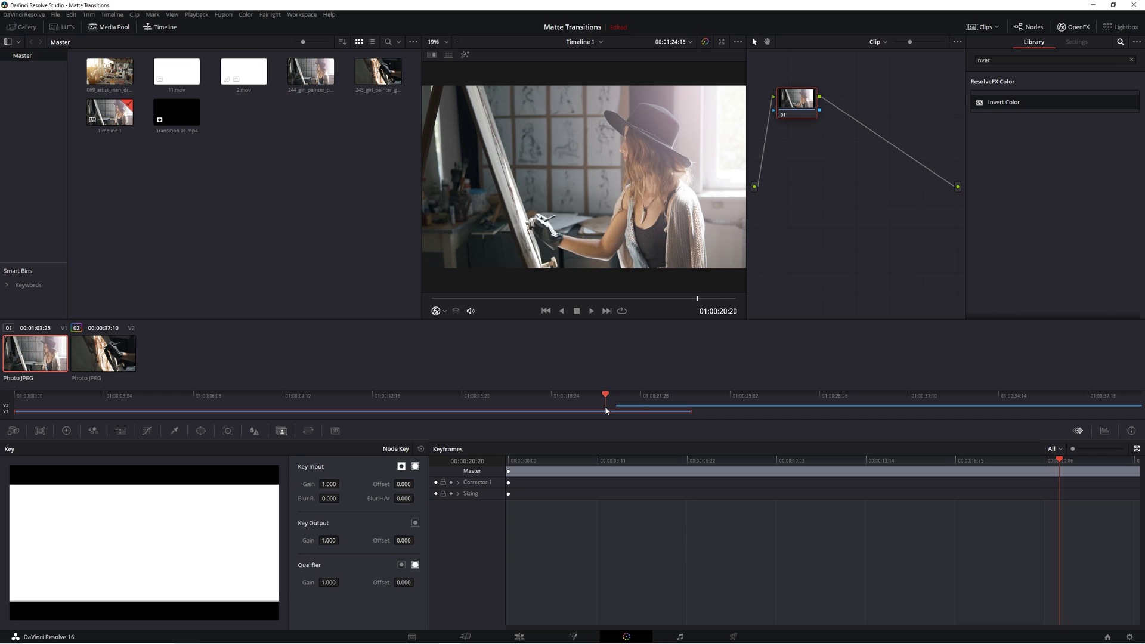
left_click(637, 408)
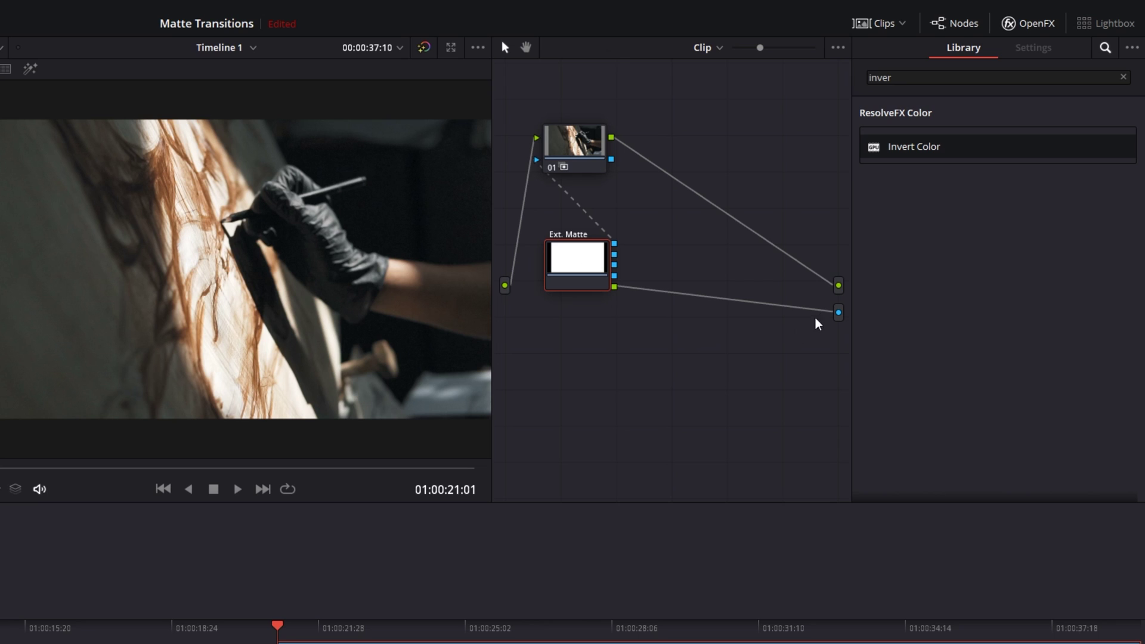
Insert serial node 03 after Ext. Matte and route its output into the alpha output
left_click_drag(836, 312, 733, 349)
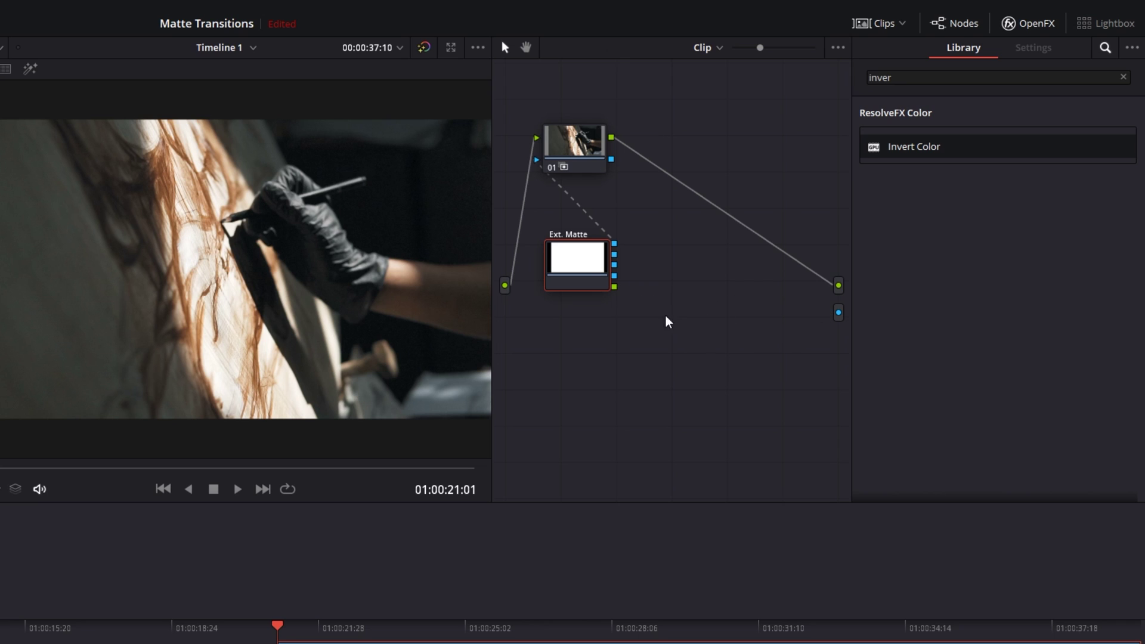
right_click(588, 266)
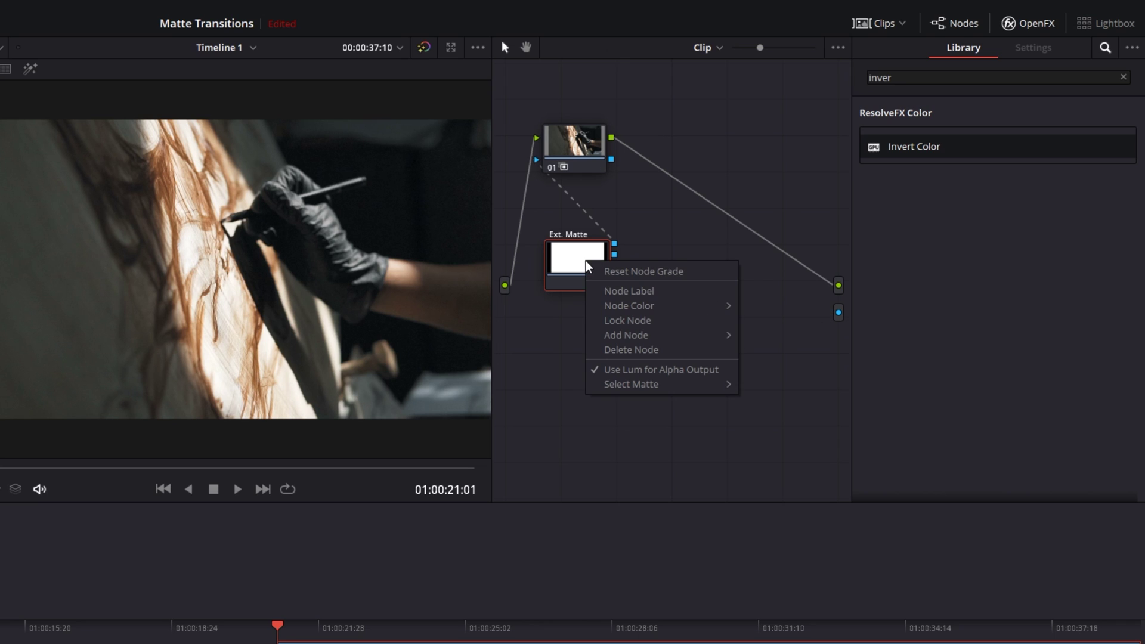
mouse_move(654, 332)
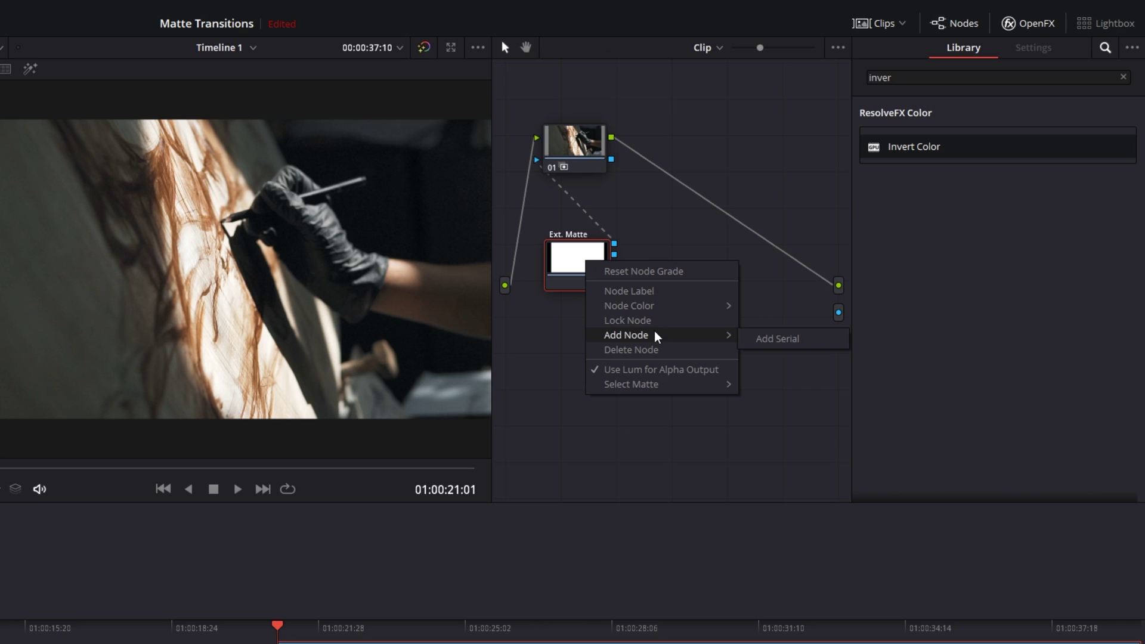
left_click(770, 340)
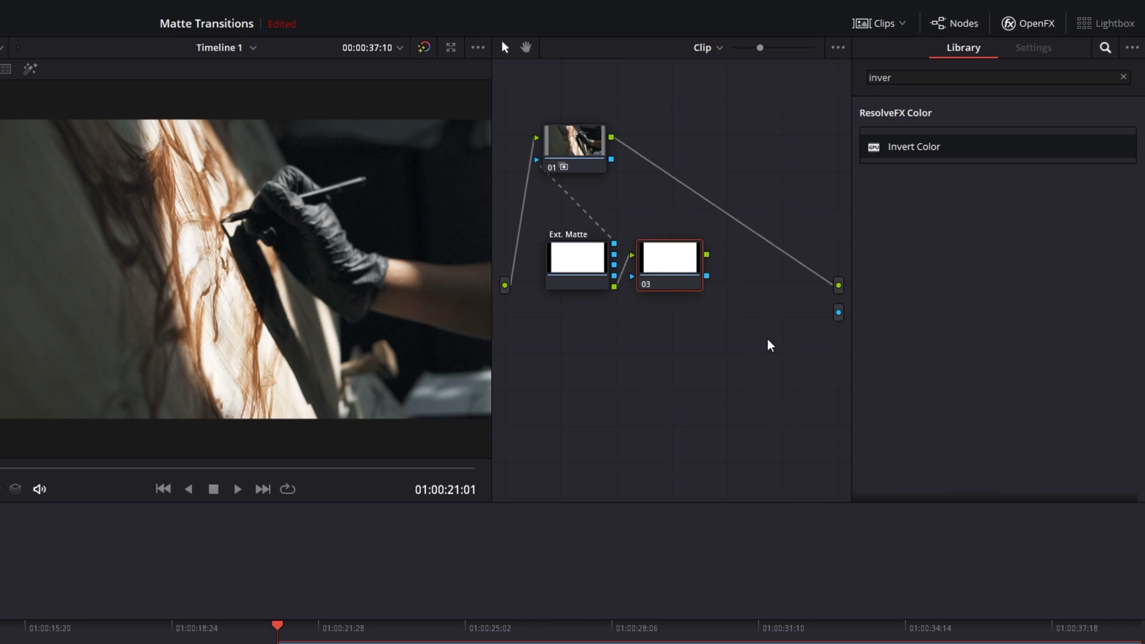
mouse_move(673, 269)
left_mouse_down()
mouse_move(672, 329)
mouse_move(650, 325)
mouse_move(691, 265)
mouse_move(681, 273)
left_mouse_up()
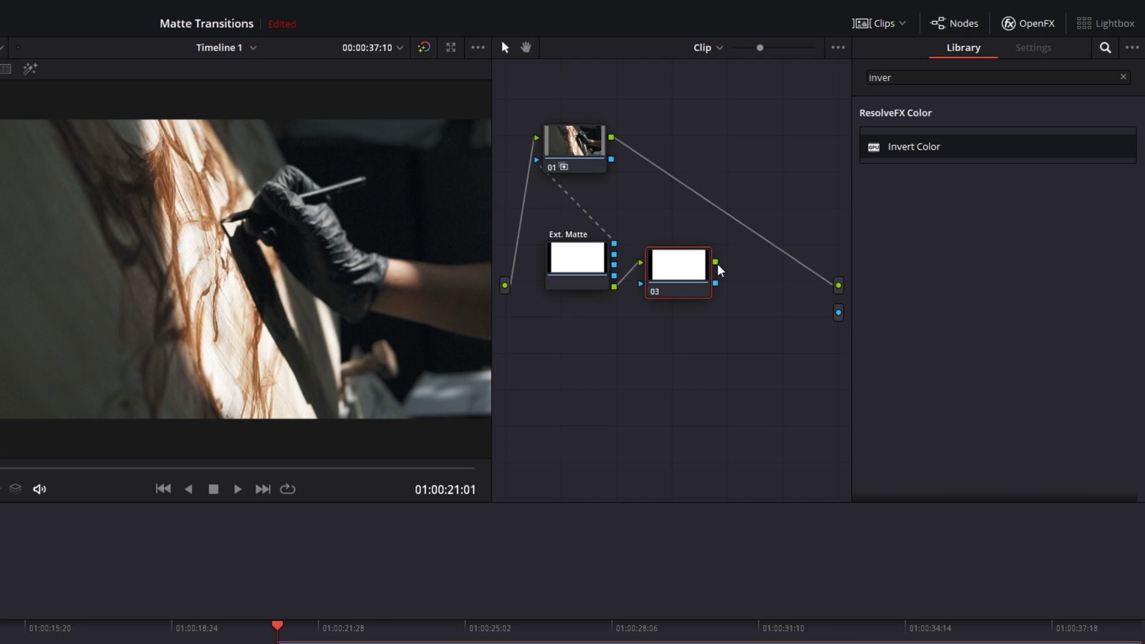
left_click_drag(729, 276, 838, 313)
left_click_drag(275, 637, 303, 631)
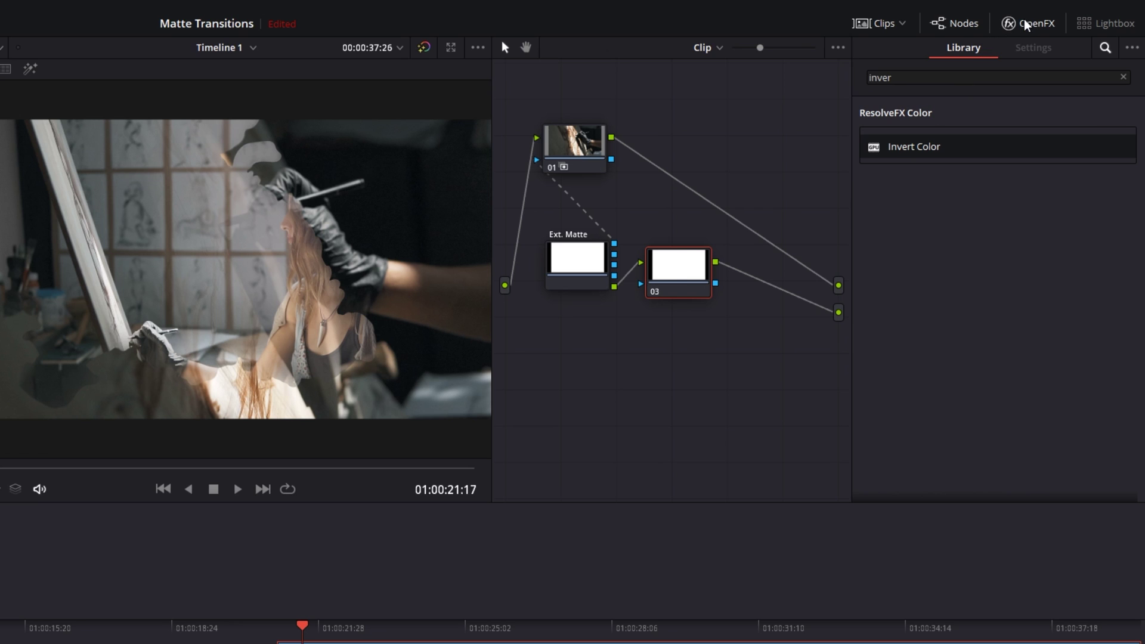
Search the OpenFX library for 'inve' and drop Invert Color onto node 03
left_click(1106, 48)
left_click(1106, 49)
type("inve")
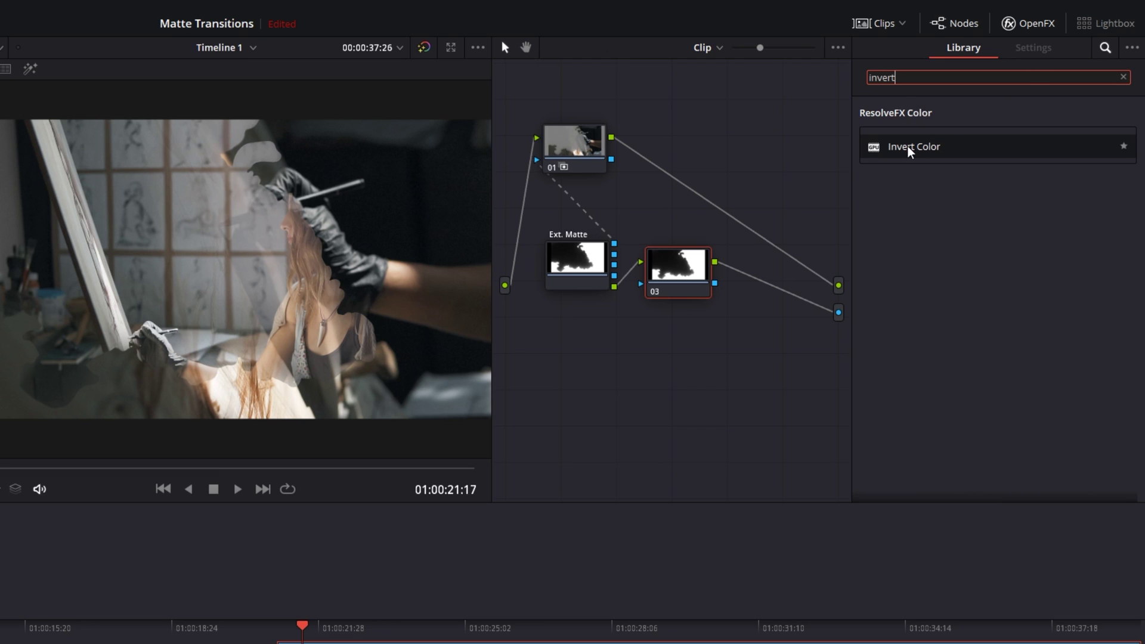
left_click_drag(909, 148, 665, 283)
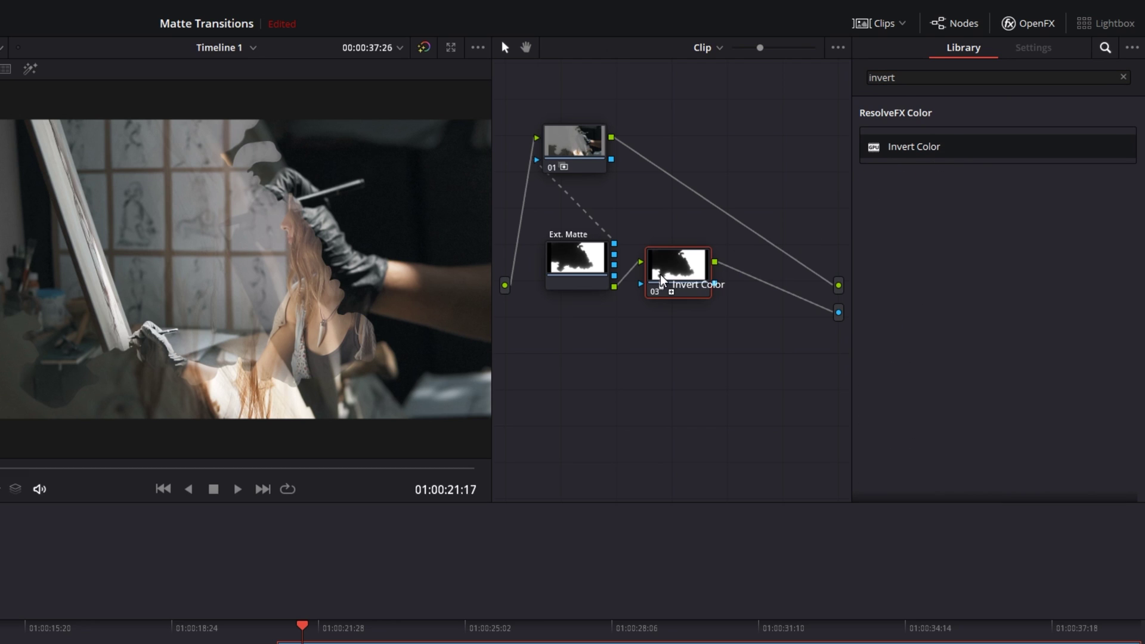